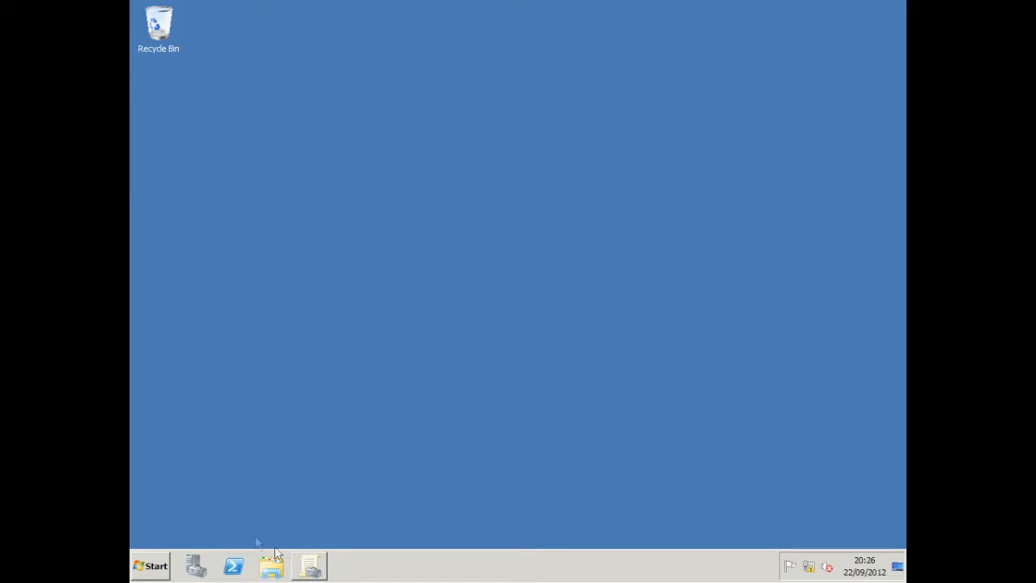
# In Group Policy Management, examine the user Control Panel policy settings of the ITTaster User GPO, and close the editor.
pyautogui.click(311, 566)
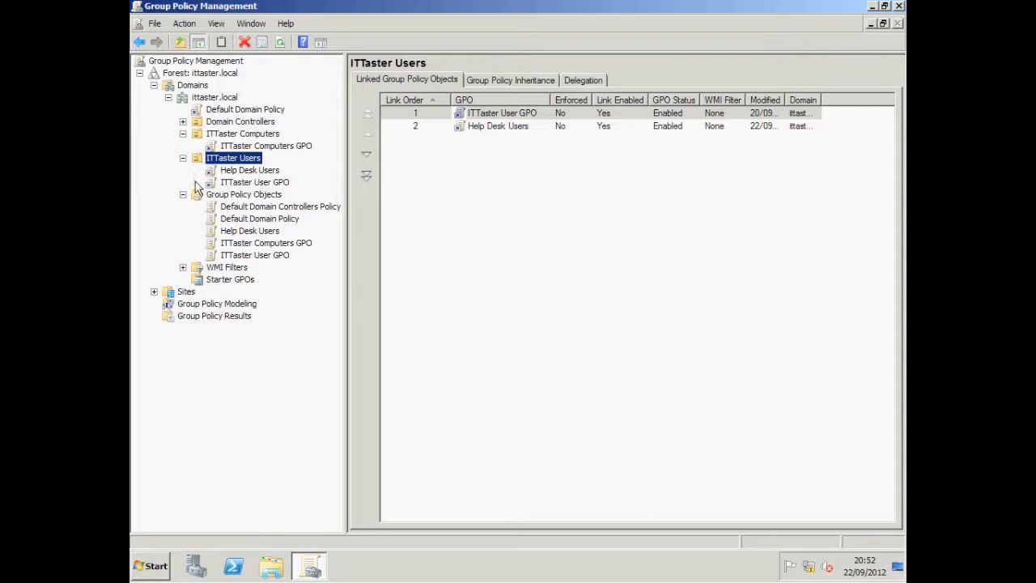
pyautogui.rightClick(239, 185)
pyautogui.click(257, 191)
pyautogui.click(220, 183)
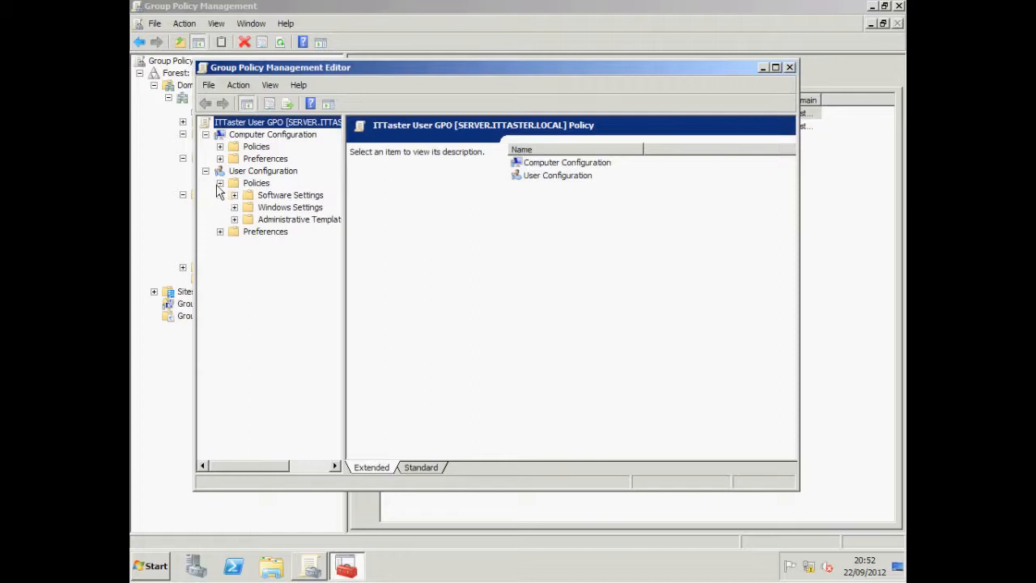
pyautogui.click(233, 220)
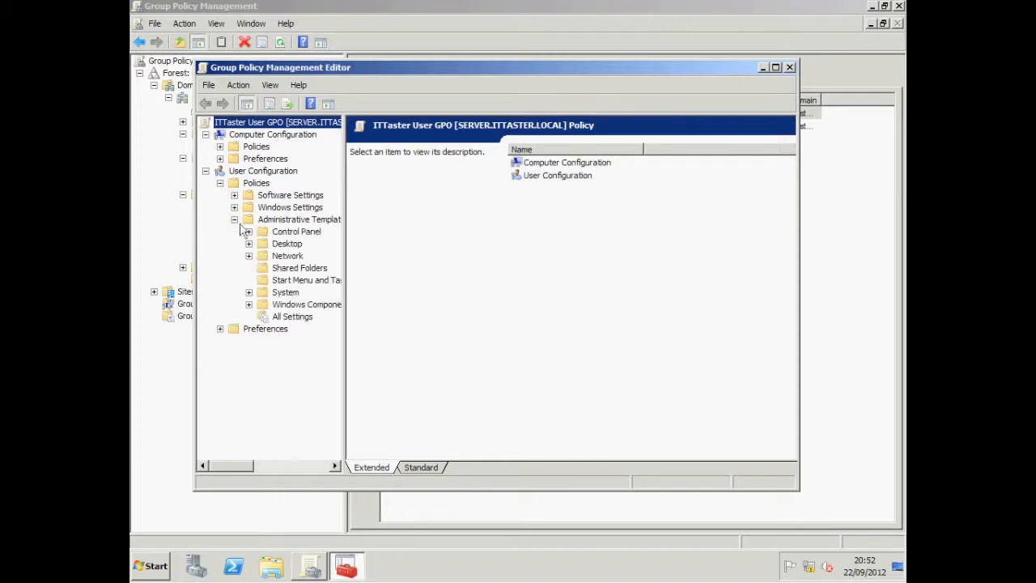
pyautogui.click(283, 232)
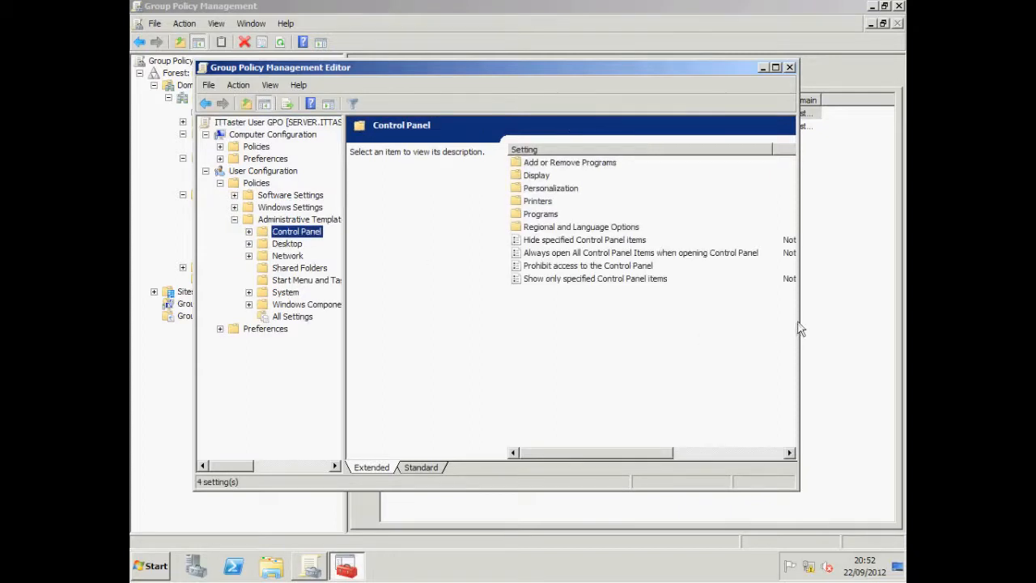
pyautogui.moveTo(809, 318); pyautogui.dragTo(863, 318)
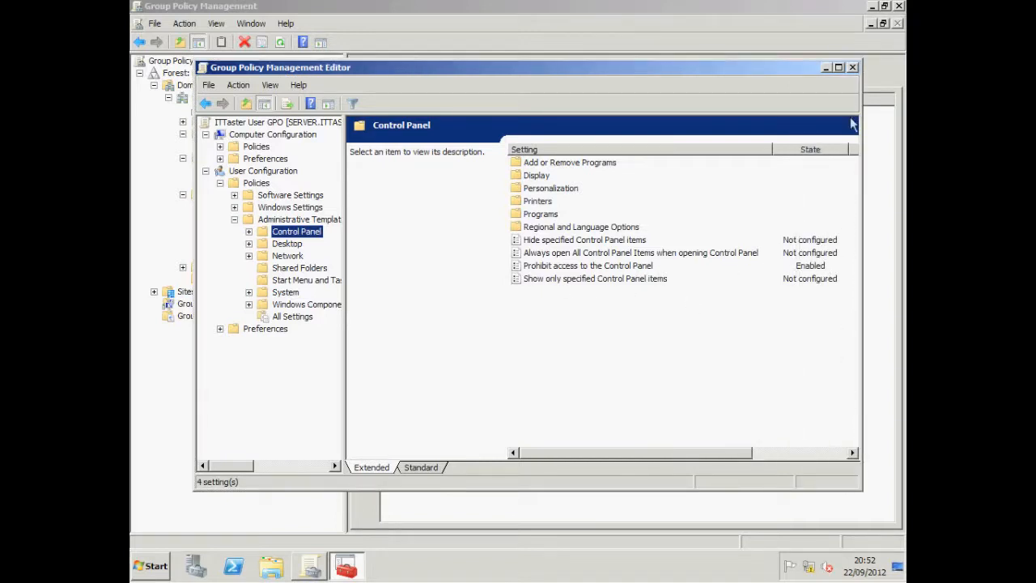
pyautogui.click(852, 67)
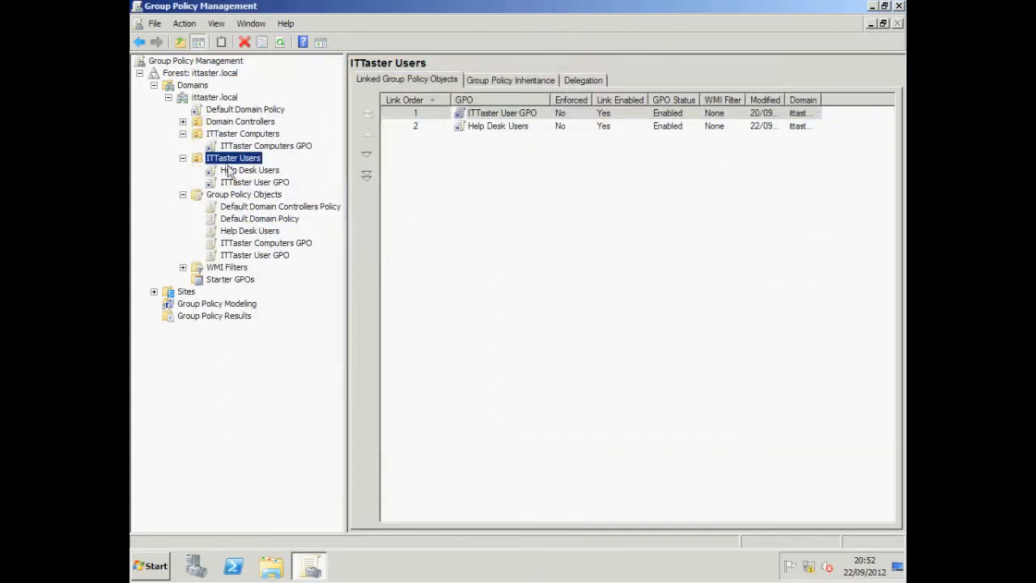
# Examine the user Control Panel policy settings of the Help Desk Users GPO, and close the editor.
pyautogui.rightClick(239, 170)
pyautogui.click(243, 179)
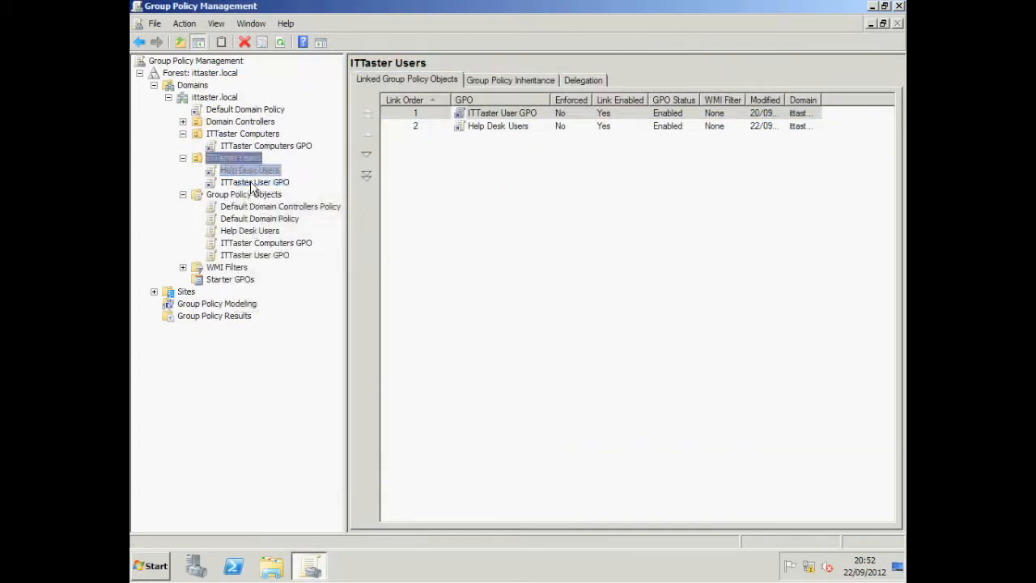
pyautogui.click(219, 183)
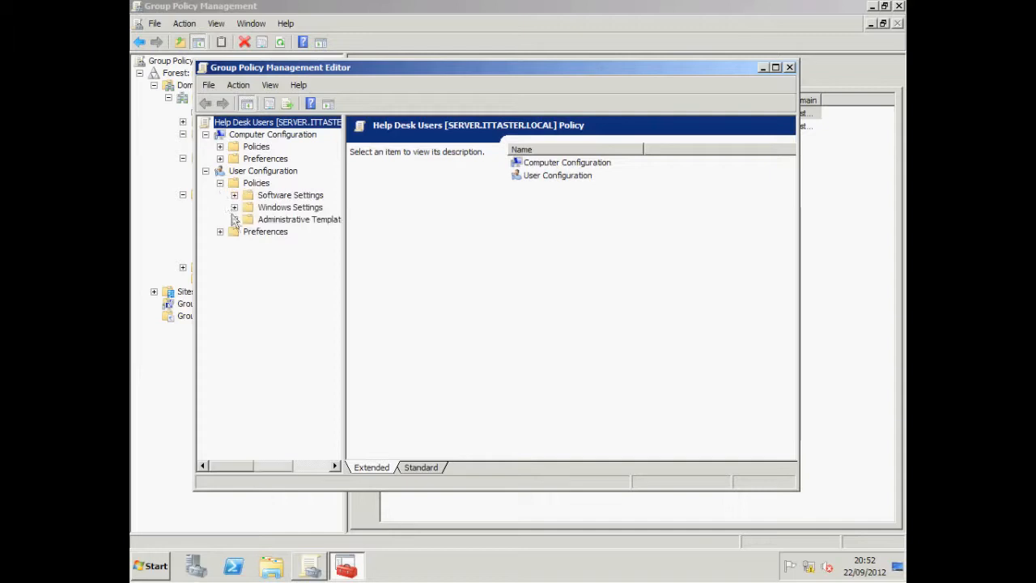
pyautogui.click(234, 220)
pyautogui.click(275, 233)
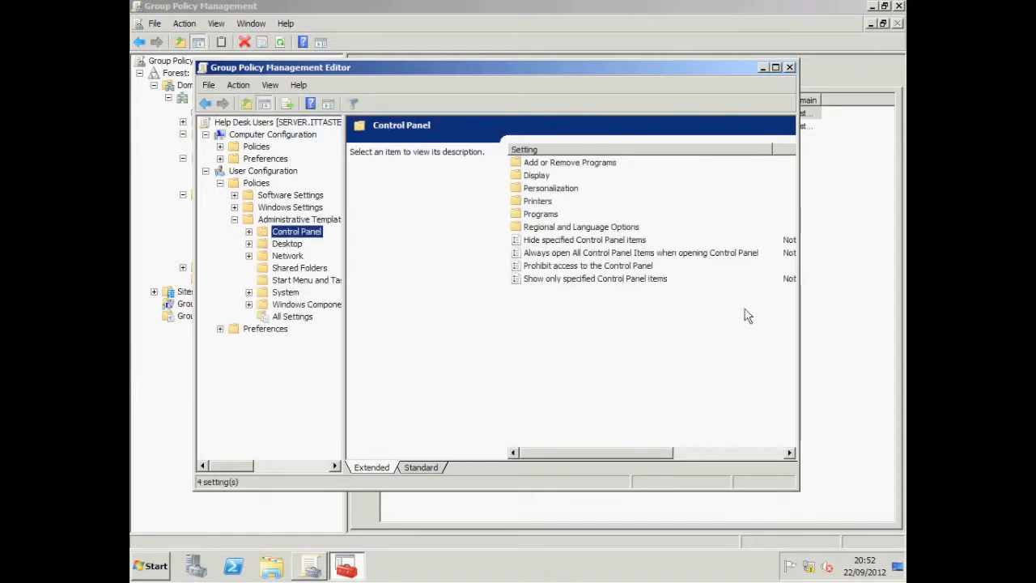
pyautogui.moveTo(794, 303); pyautogui.dragTo(872, 294)
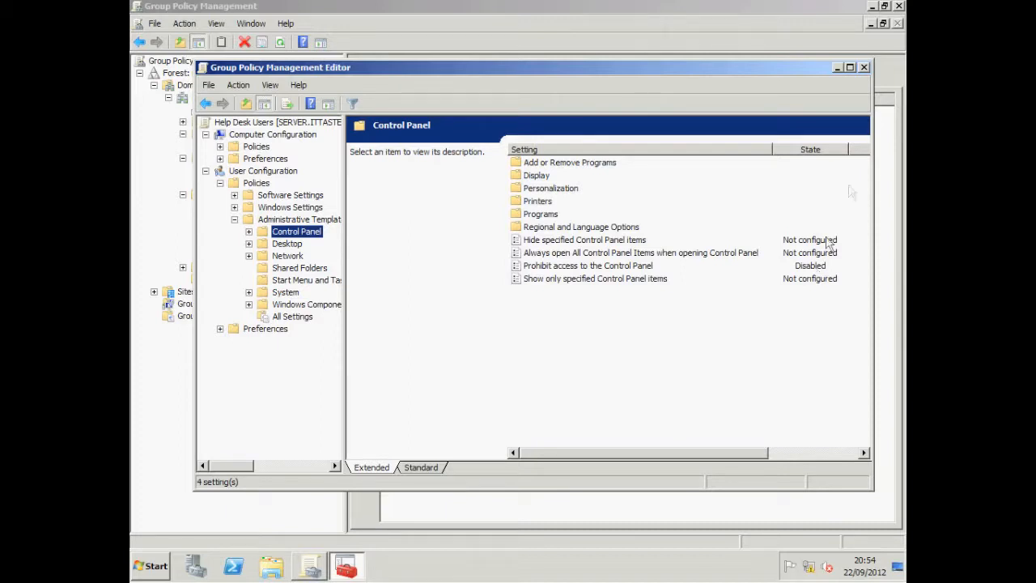
pyautogui.click(862, 67)
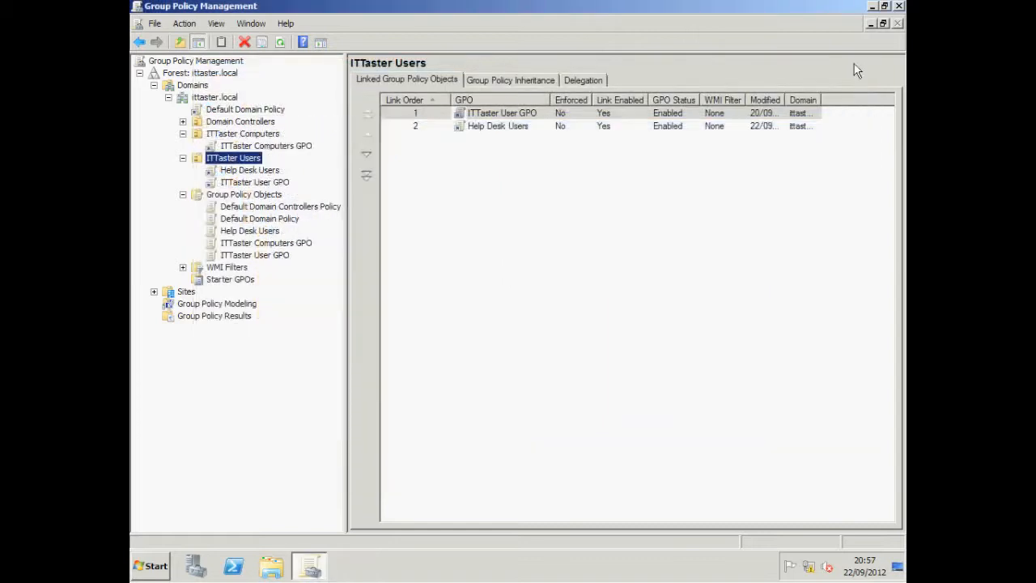
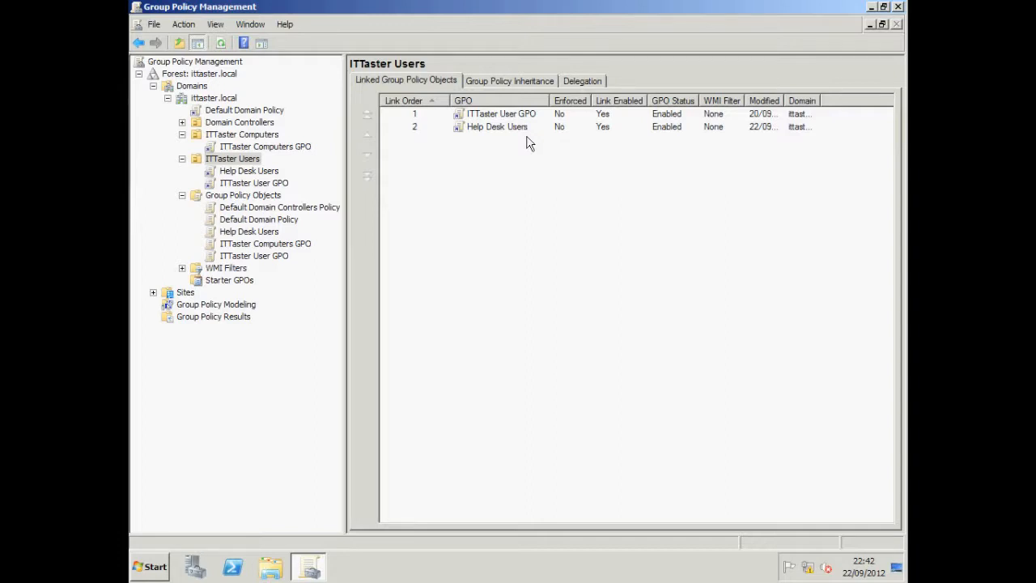
# Move the Help Desk Users link to first in the ITTaster Users link order and return it to second.
pyautogui.click(486, 131)
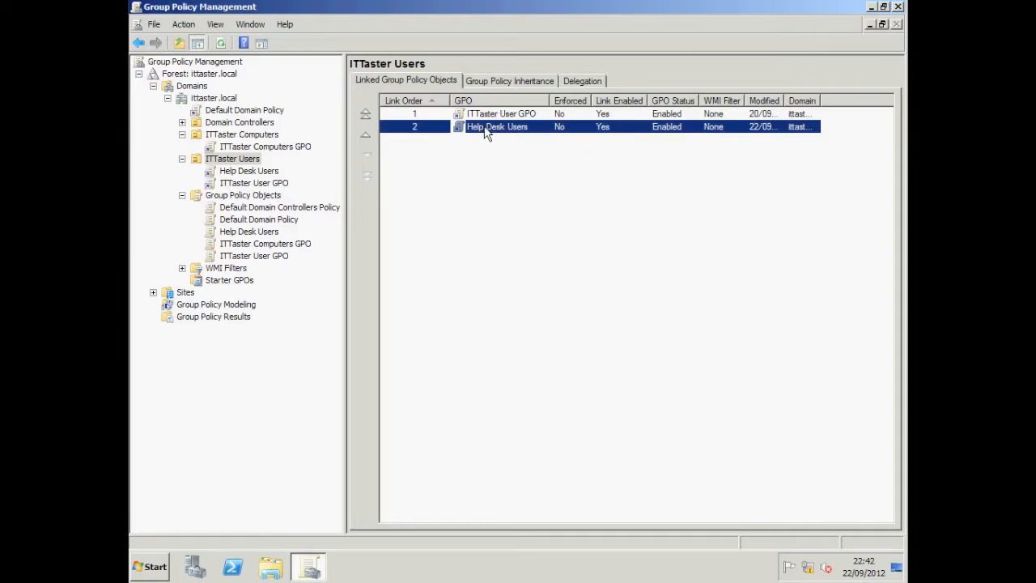
pyautogui.click(364, 135)
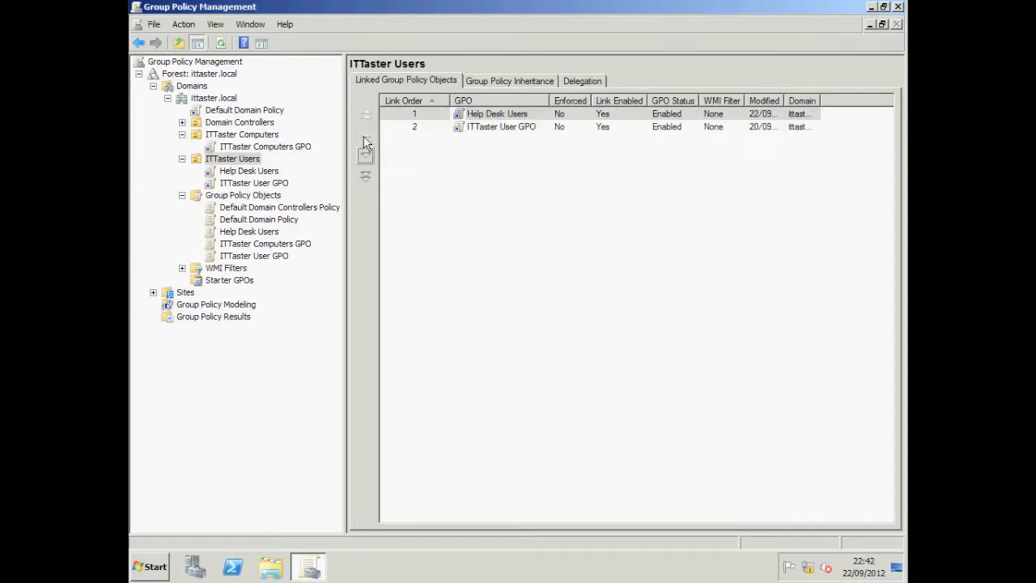
pyautogui.click(365, 156)
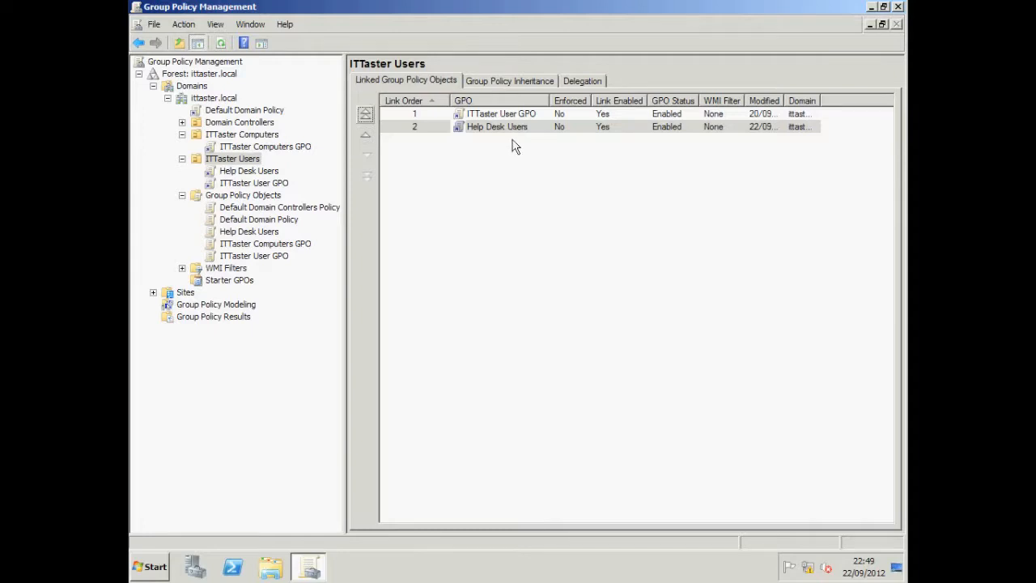
# Set the Help Desk Users link in the ITTaster Users organizational unit to Enforced.
pyautogui.rightClick(502, 130)
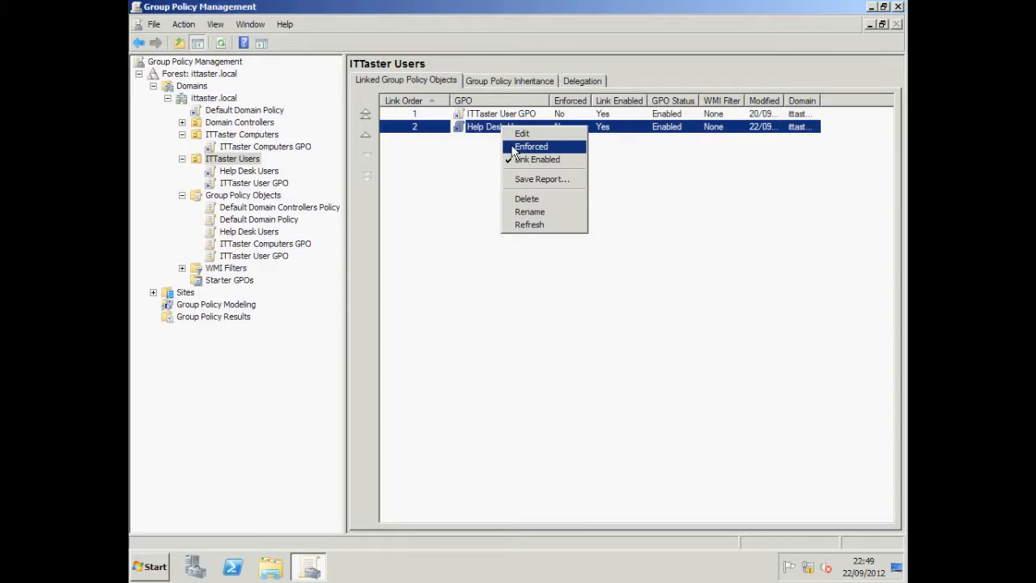
pyautogui.click(518, 147)
pyautogui.click(575, 313)
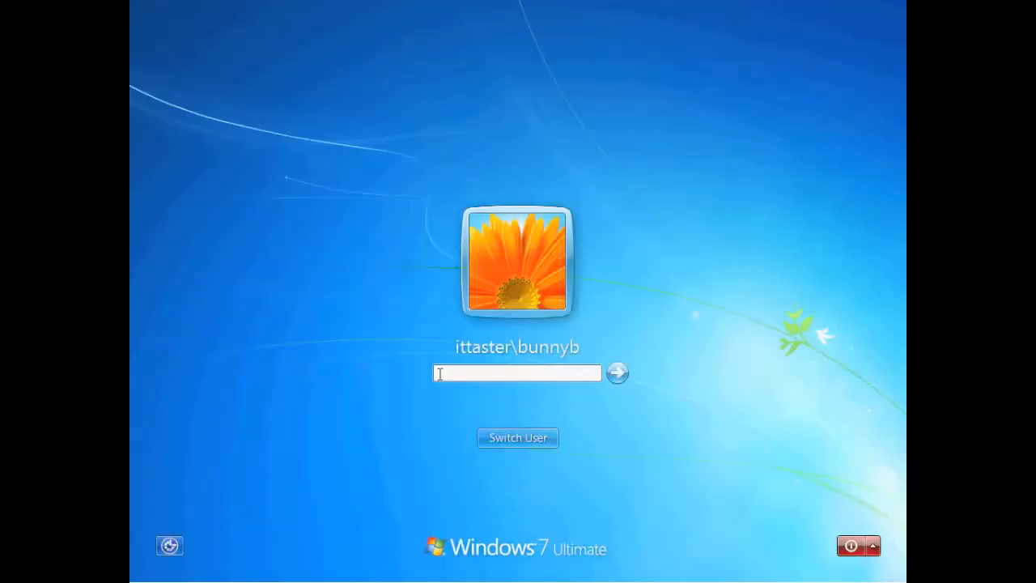
# Sign in to the Windows 7 client by entering the domain user's account password.
pyautogui.write('••••••')
pyautogui.write('•••••••')
pyautogui.press('Return')
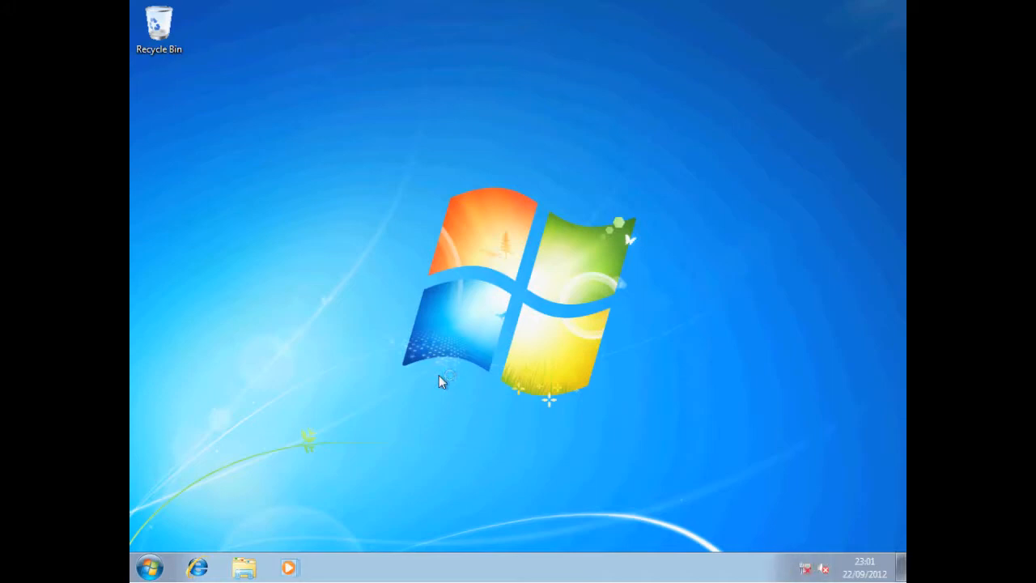
# Check access to the Control Panel and to the connection settings in Internet Explorer's Internet Options.
pyautogui.click(150, 568)
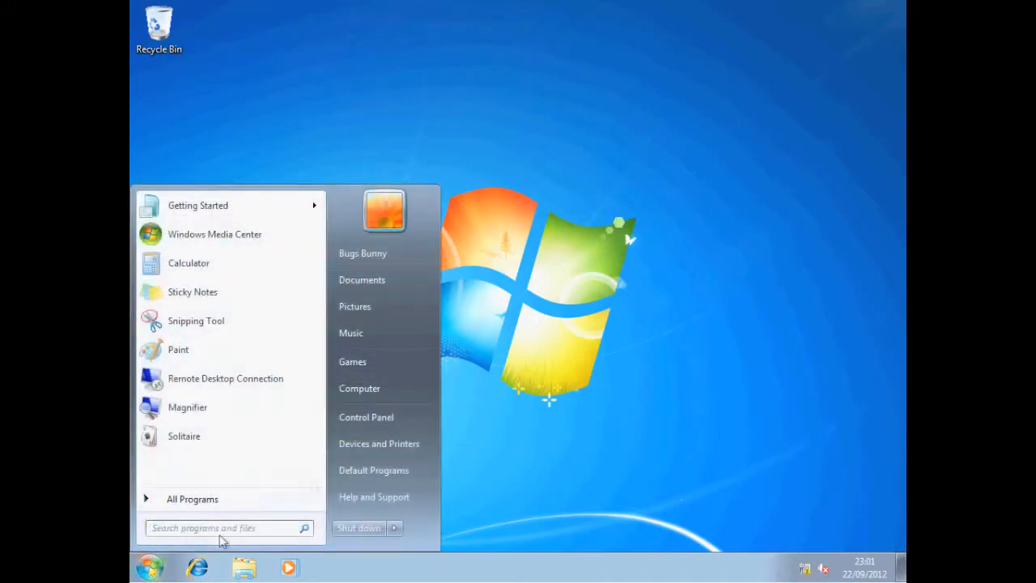
pyautogui.click(356, 418)
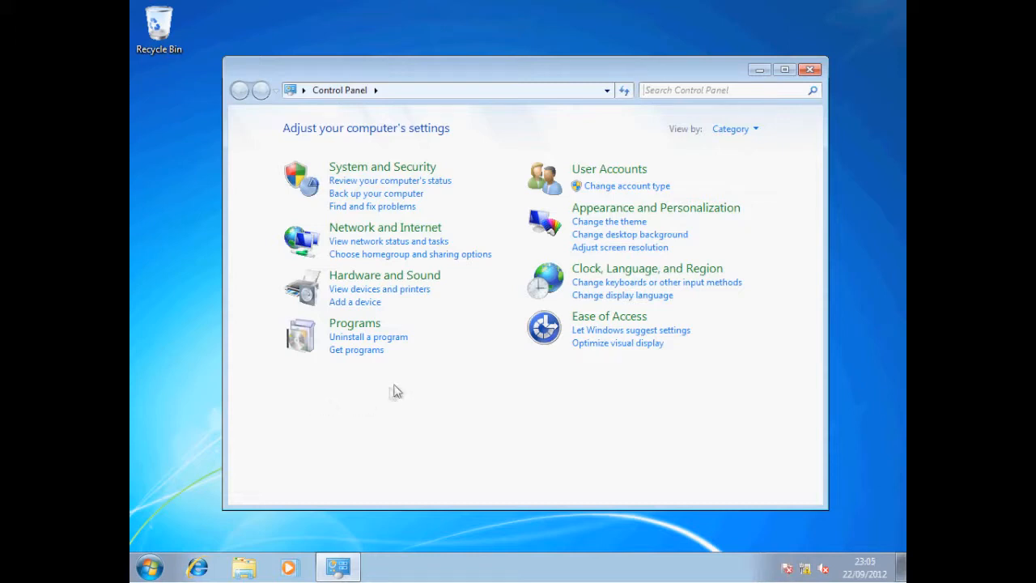
pyautogui.click(198, 568)
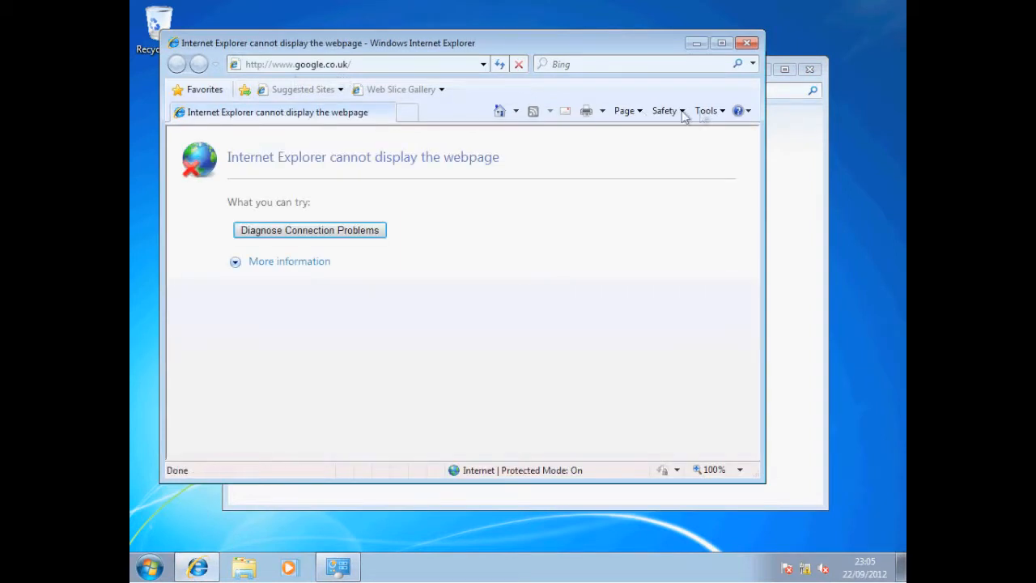
pyautogui.click(709, 111)
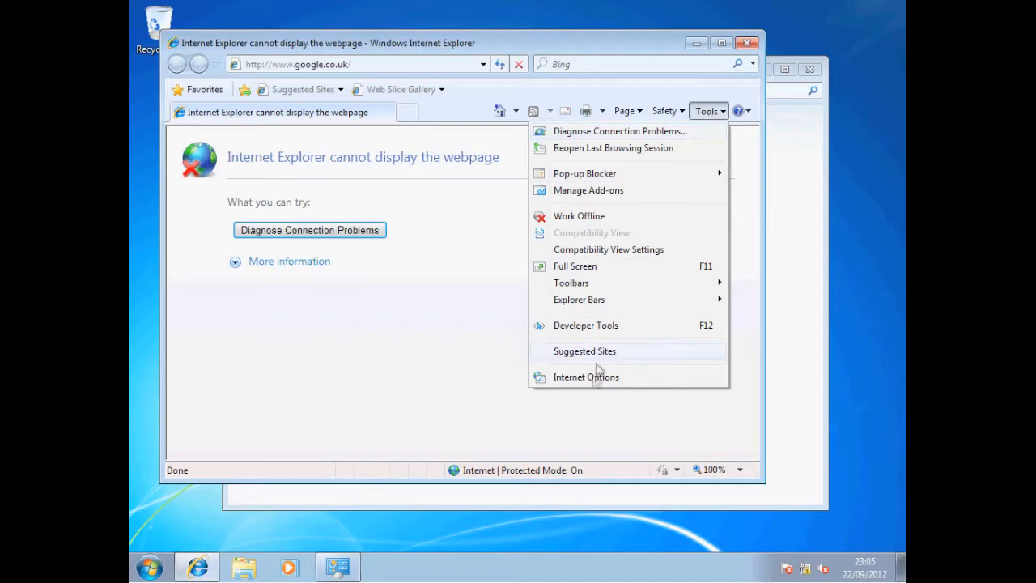
pyautogui.click(593, 378)
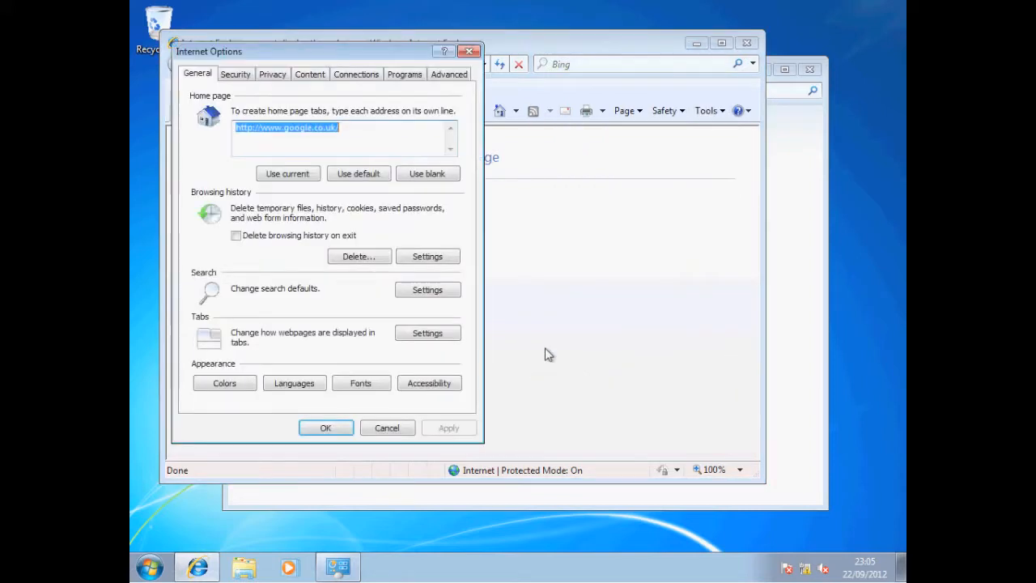
pyautogui.click(364, 78)
pyautogui.click(437, 345)
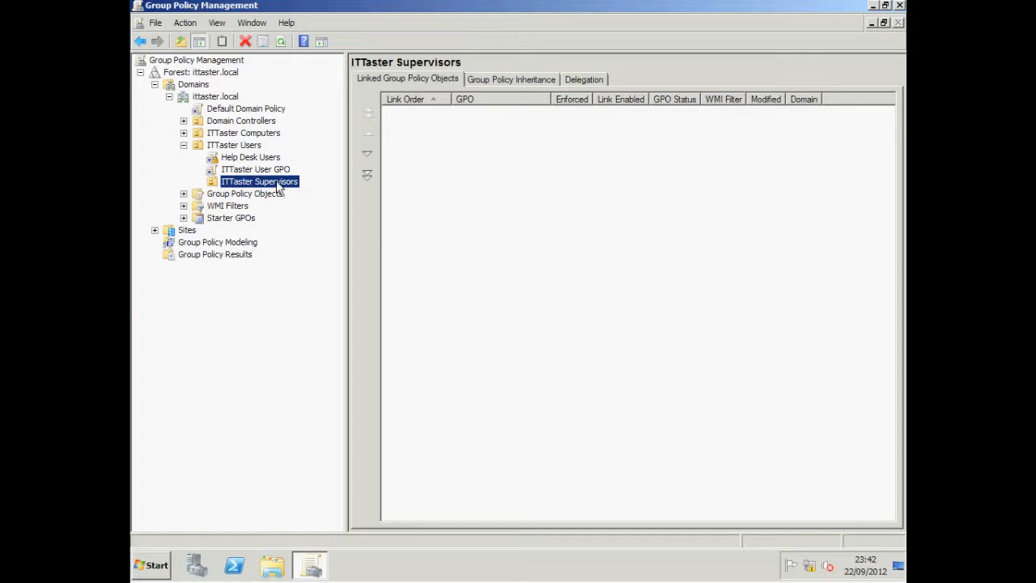
# In Group Policy Management, block inheritance on the ITTaster Supervisors organizational unit and link the existing Help Desk Users GPO to it.
pyautogui.rightClick(278, 186)
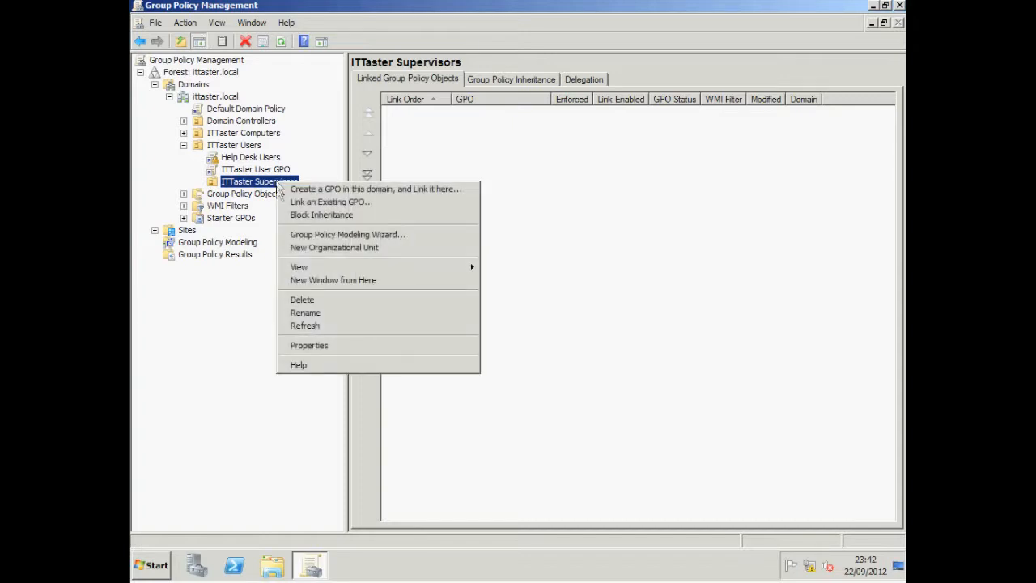
pyautogui.click(300, 215)
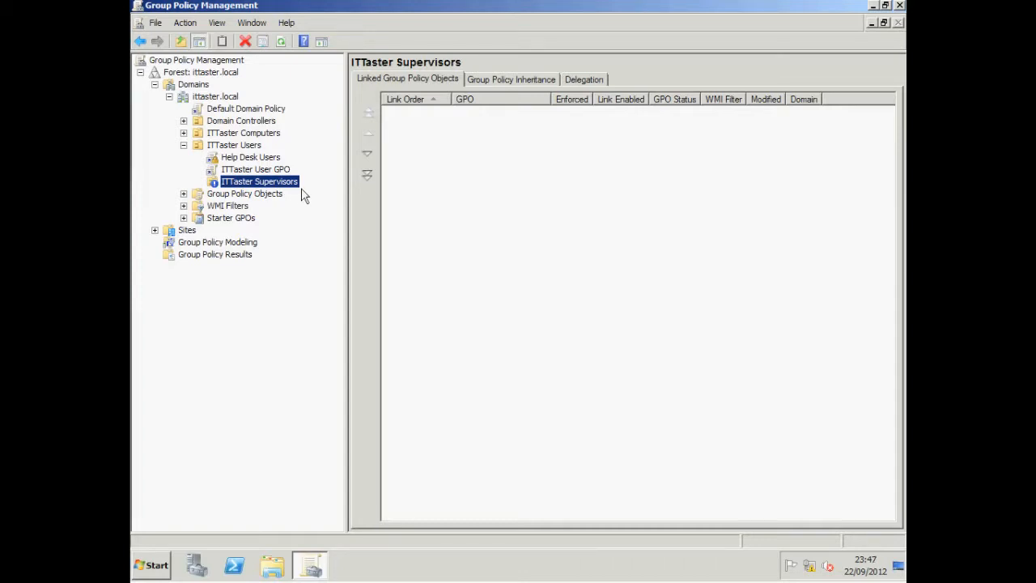
pyautogui.rightClick(293, 189)
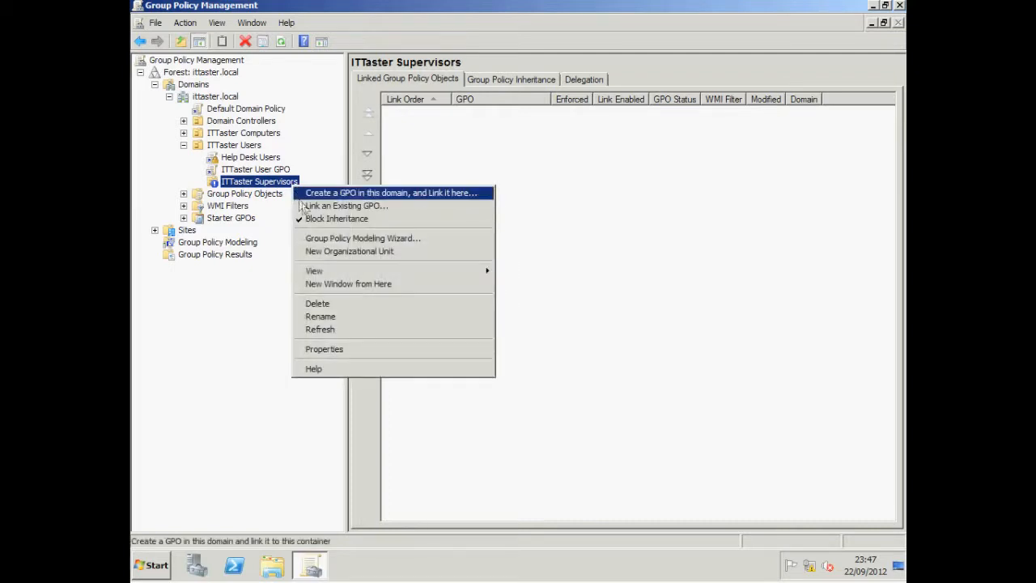
pyautogui.click(306, 207)
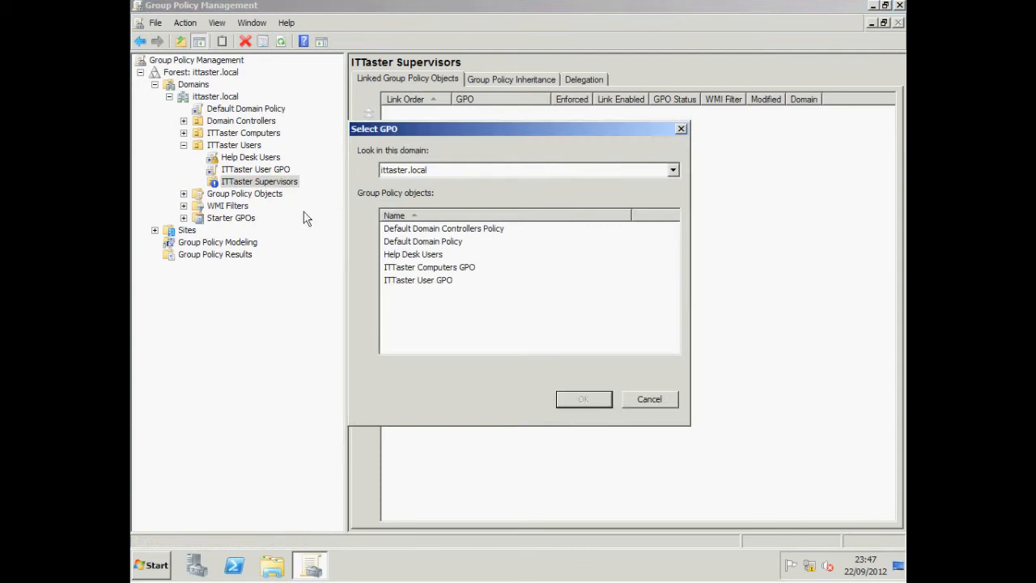
pyautogui.click(391, 256)
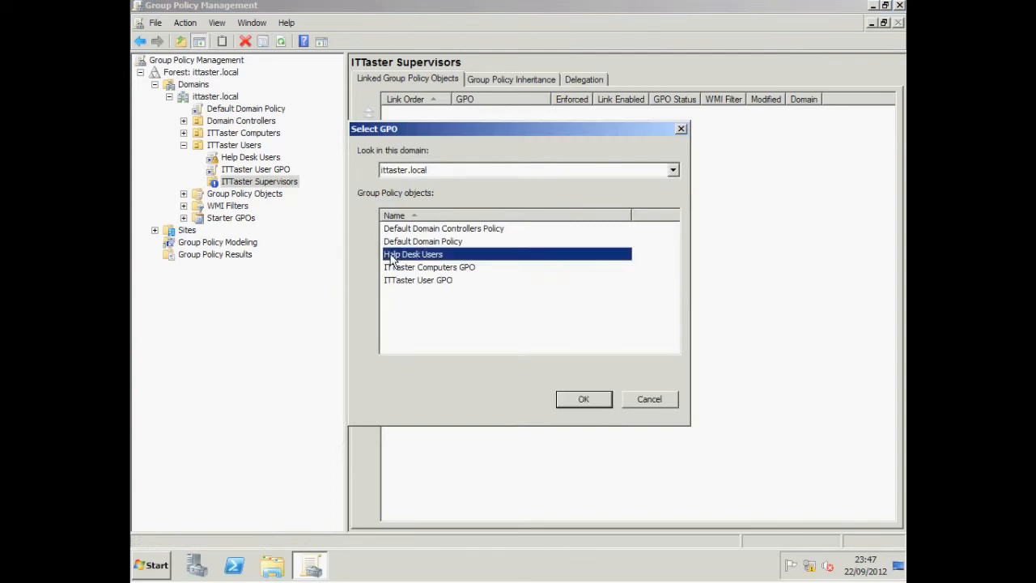
pyautogui.click(583, 399)
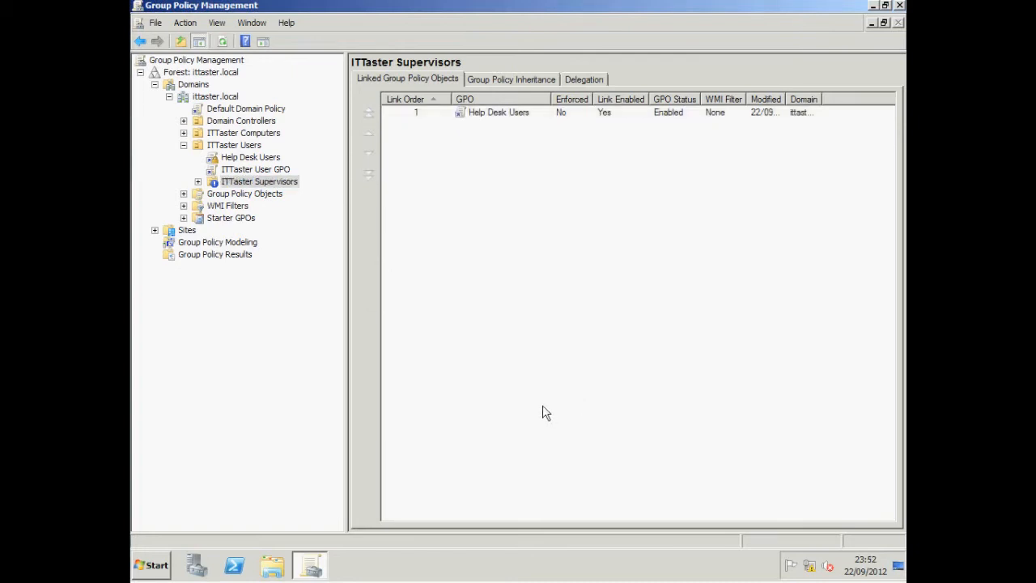
# Delete the Help Desk Users link from the ITTaster Supervisors organizational unit.
pyautogui.rightClick(465, 120)
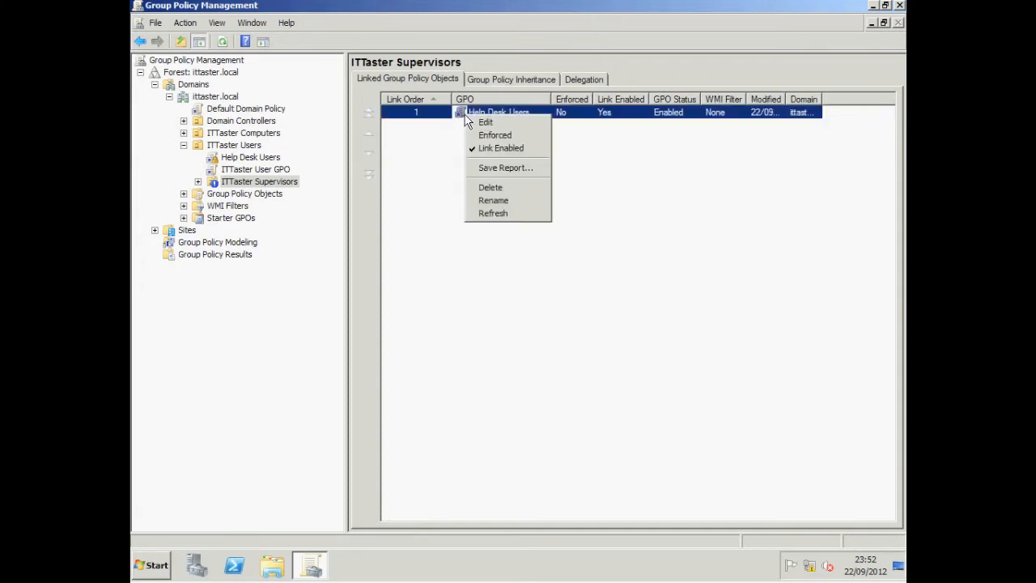
pyautogui.click(489, 191)
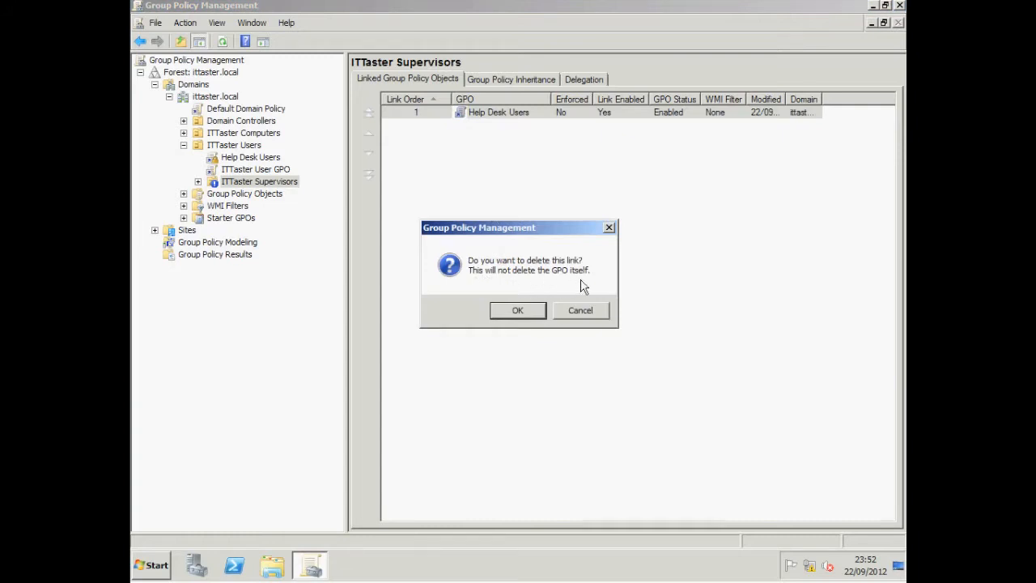
pyautogui.click(517, 313)
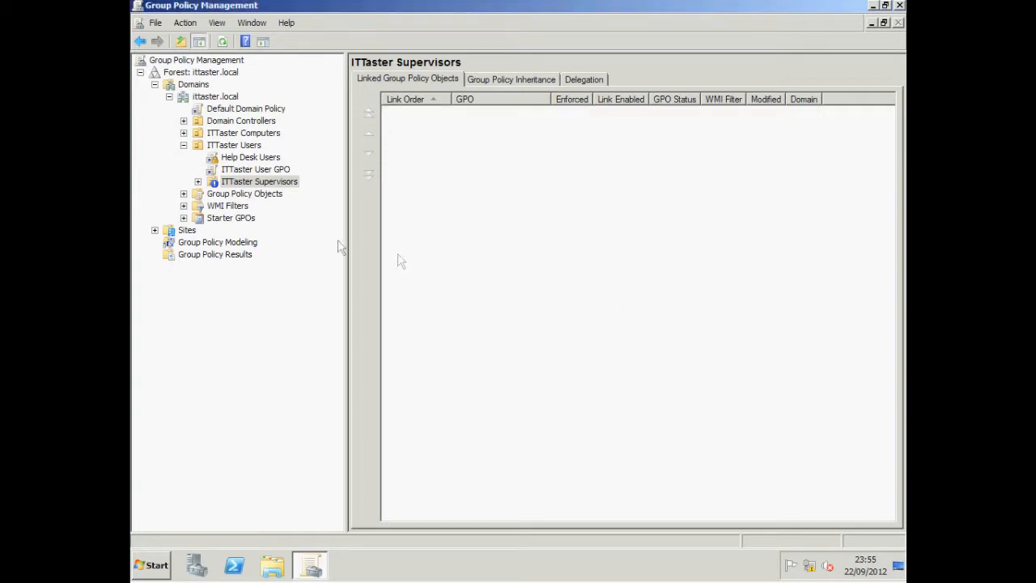
# Delete the Help Desk Users GPO from the domain's Group Policy Objects together with all its links.
pyautogui.click(183, 194)
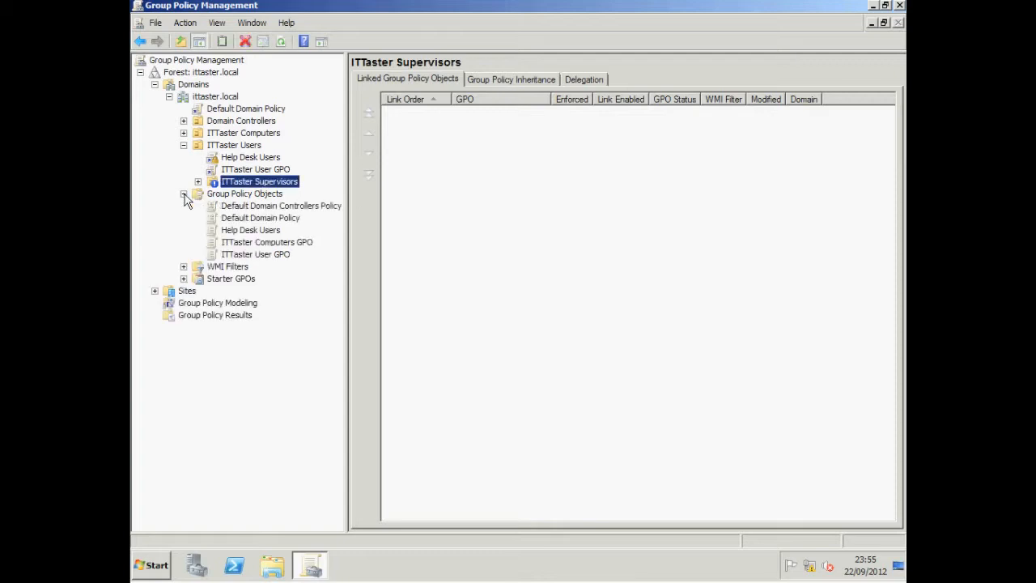
pyautogui.rightClick(239, 233)
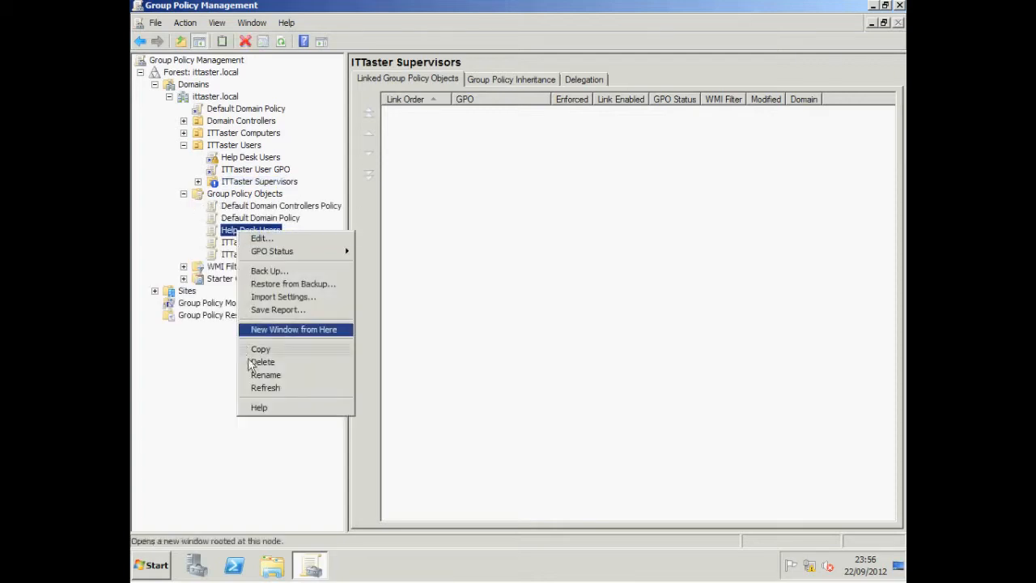
pyautogui.click(255, 366)
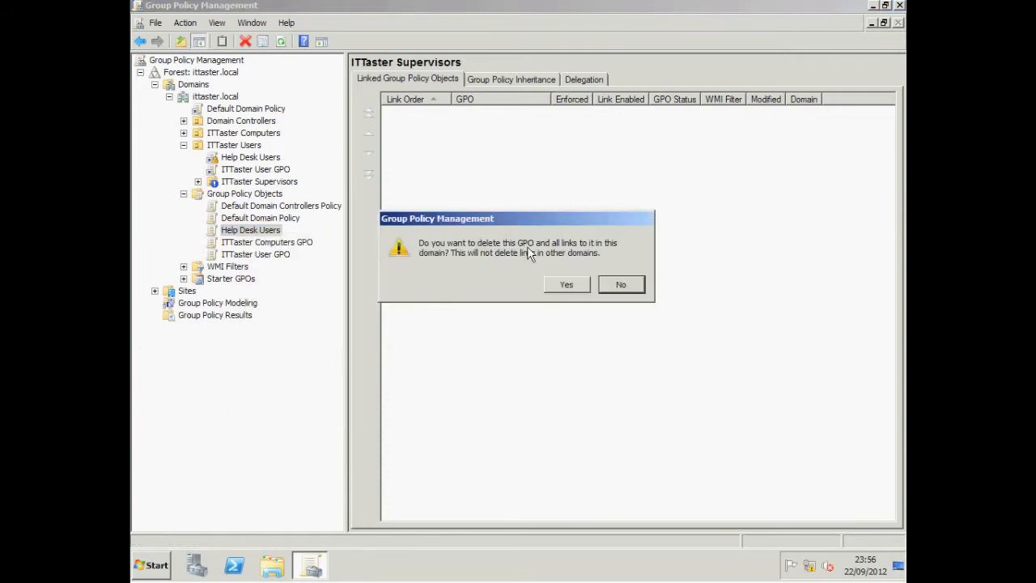
pyautogui.click(566, 286)
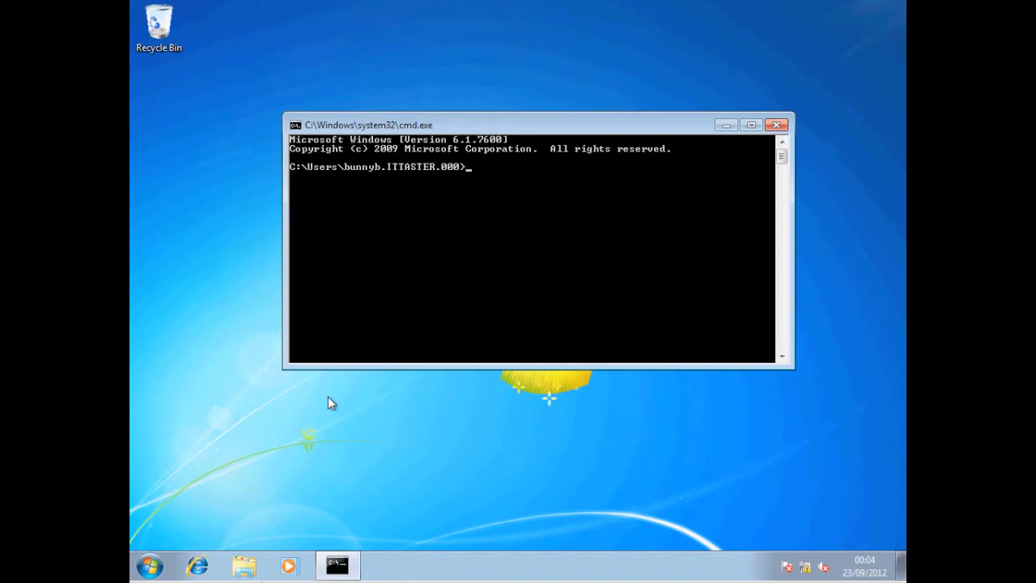
# Refresh group policy on the Windows 7 client by running gpupdate at the command prompt.
pyautogui.write('gpupdate')
pyautogui.press('Return')
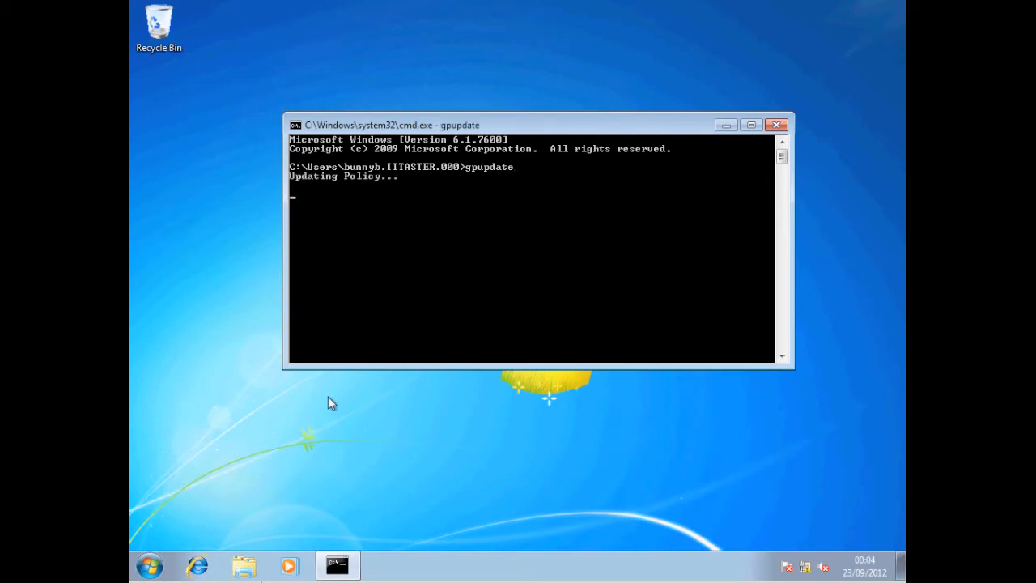